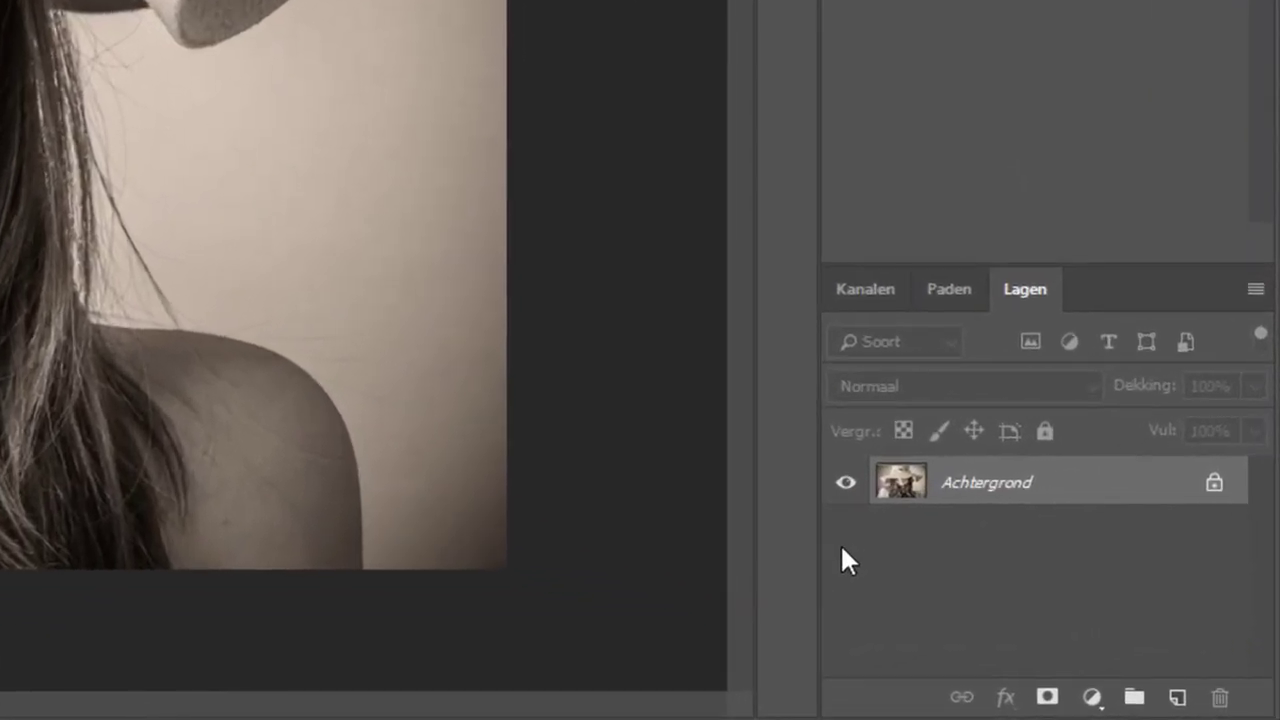
Step: Convert the Achtergrond background layer into a smart object, which becomes Laag 0
right_click(1101, 486)
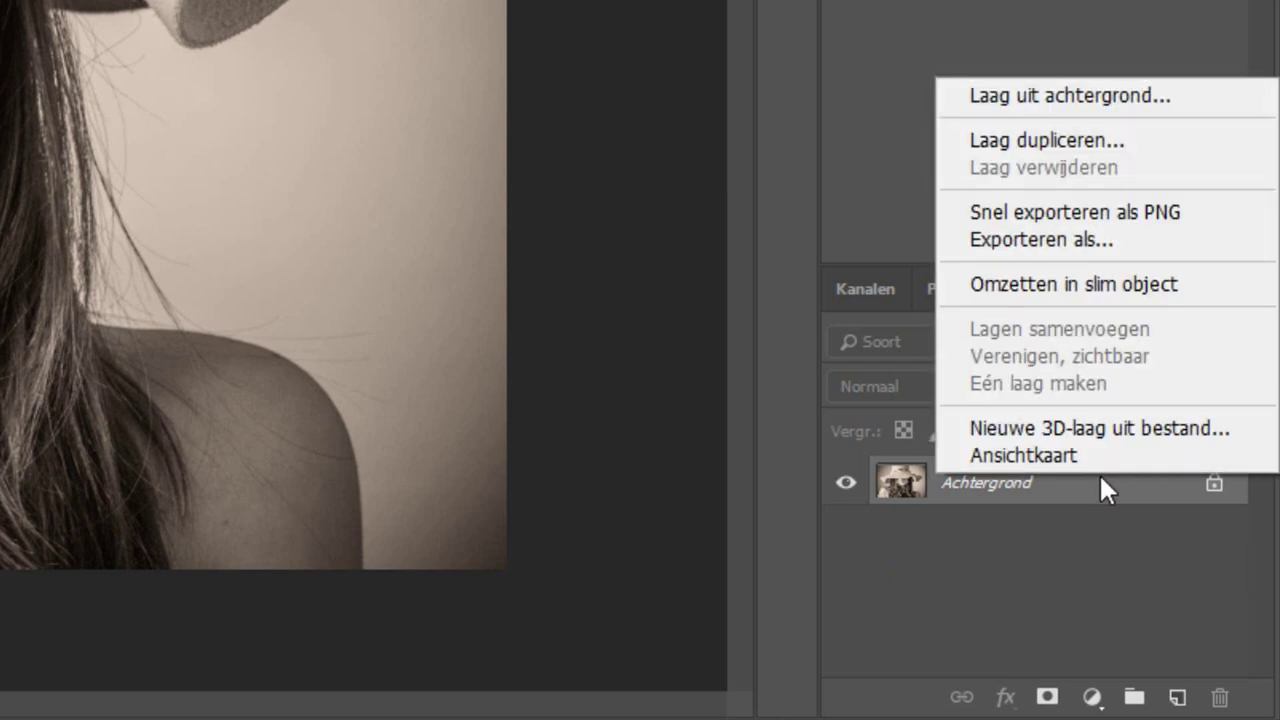
left_click(1084, 284)
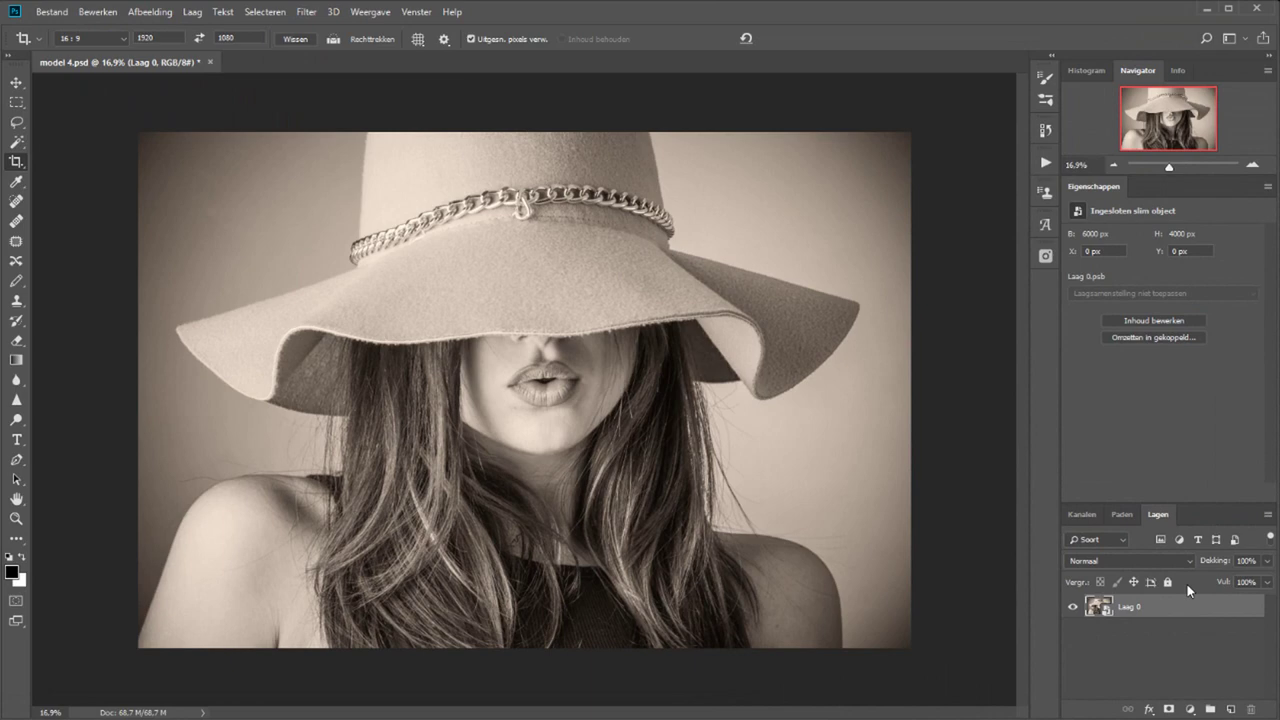
Step: Add a Hue/Saturation adjustment layer with Saturation at -100
left_click(1190, 709)
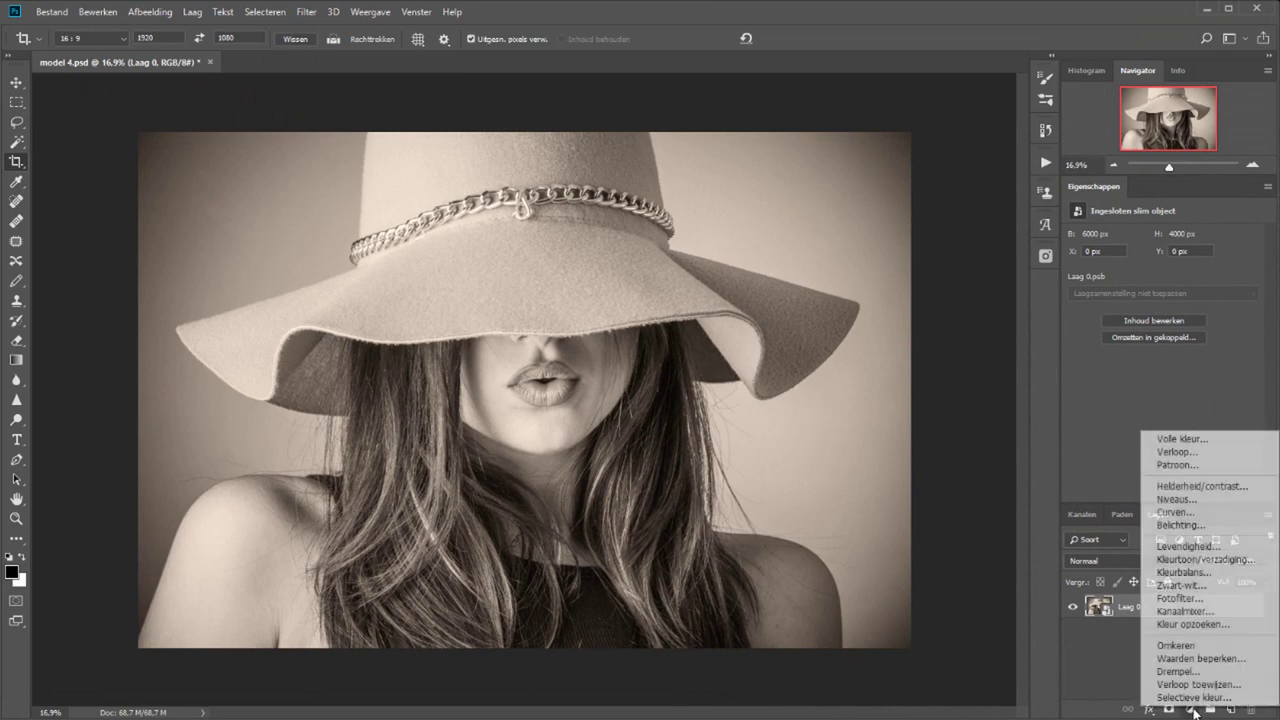
left_click(1205, 562)
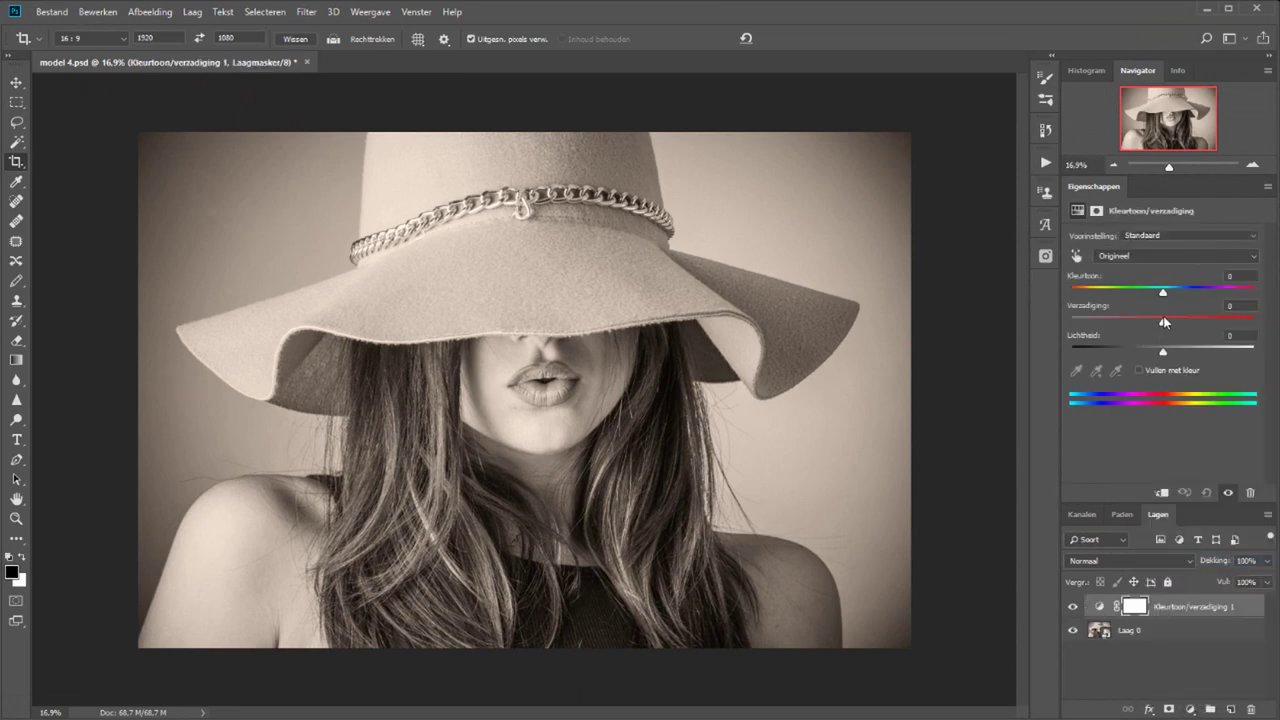
left_click_drag(1163, 320, 1066, 320)
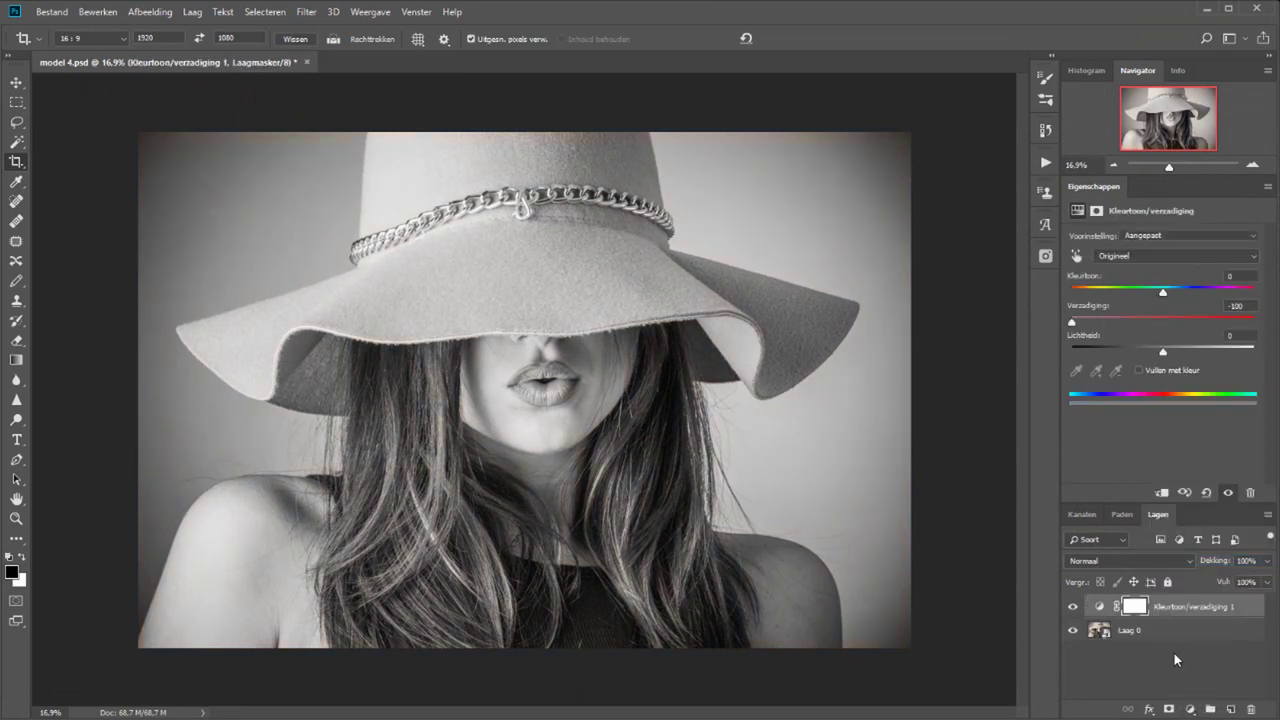
Step: Add a Brightness/Contrast layer with brightness 29 and contrast 65, then reselect Laag 0
left_click(1190, 709)
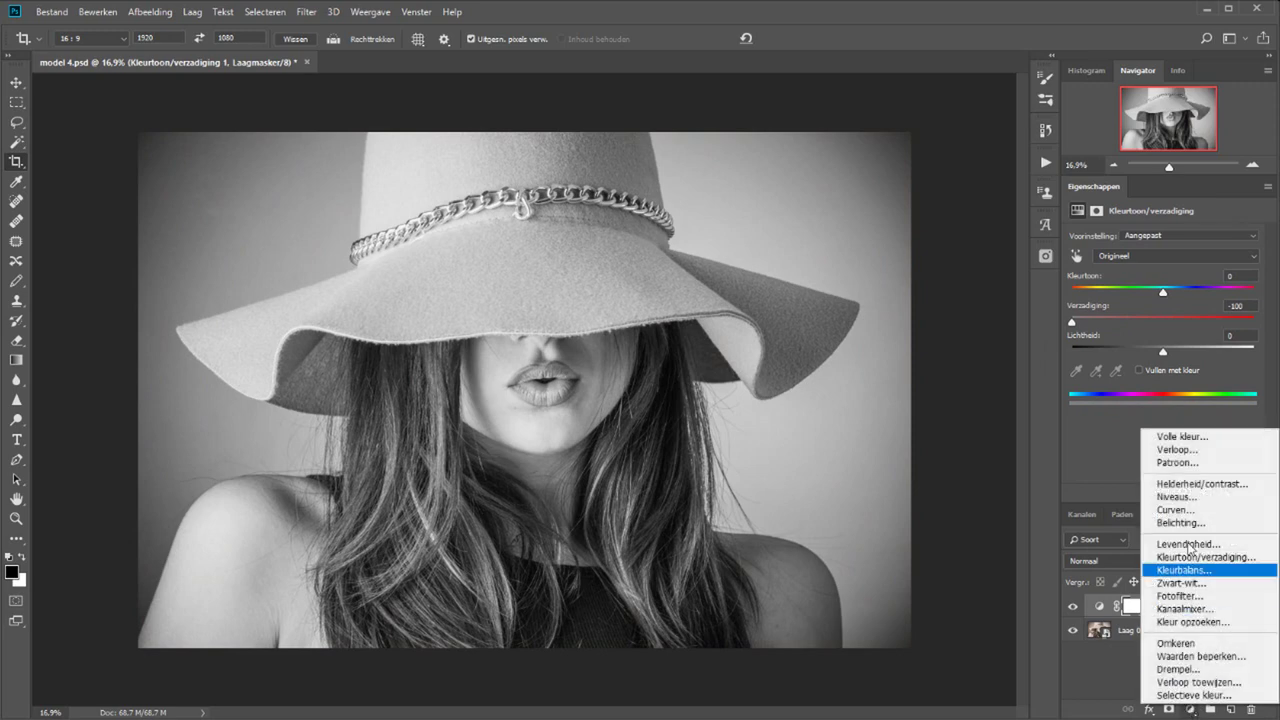
left_click(1202, 484)
left_click(1181, 273)
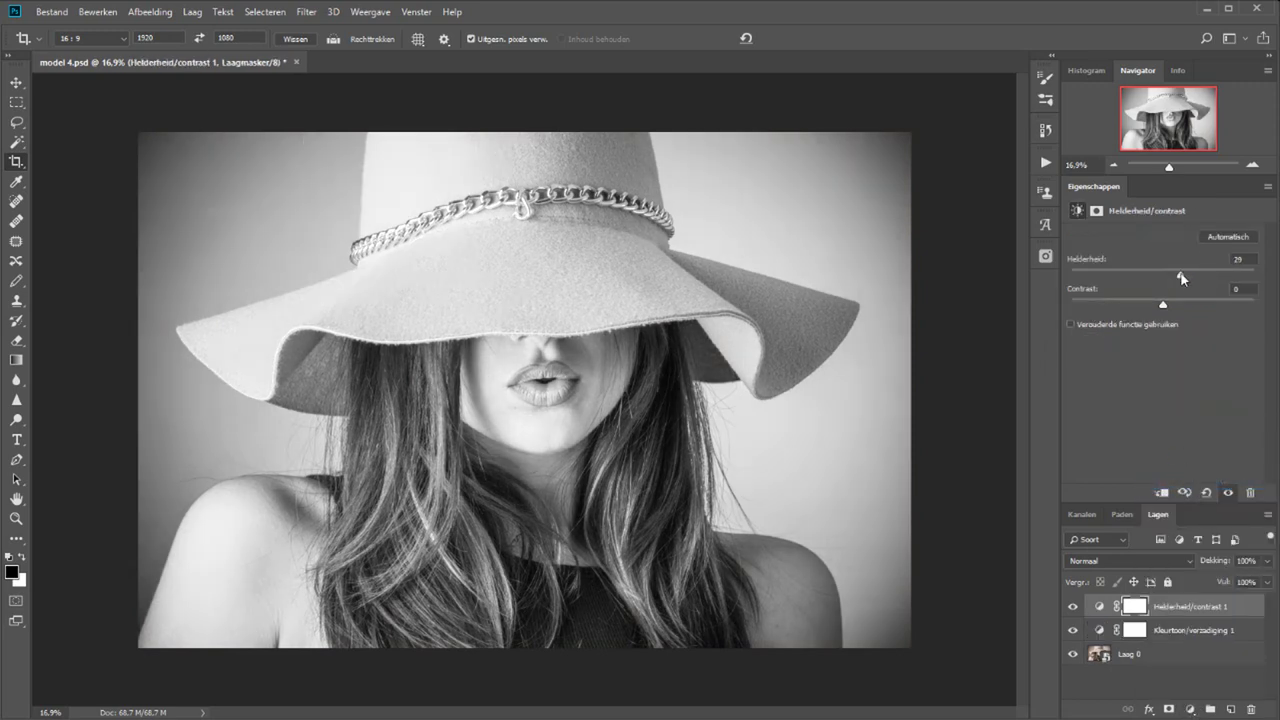
left_click_drag(1186, 304, 1221, 305)
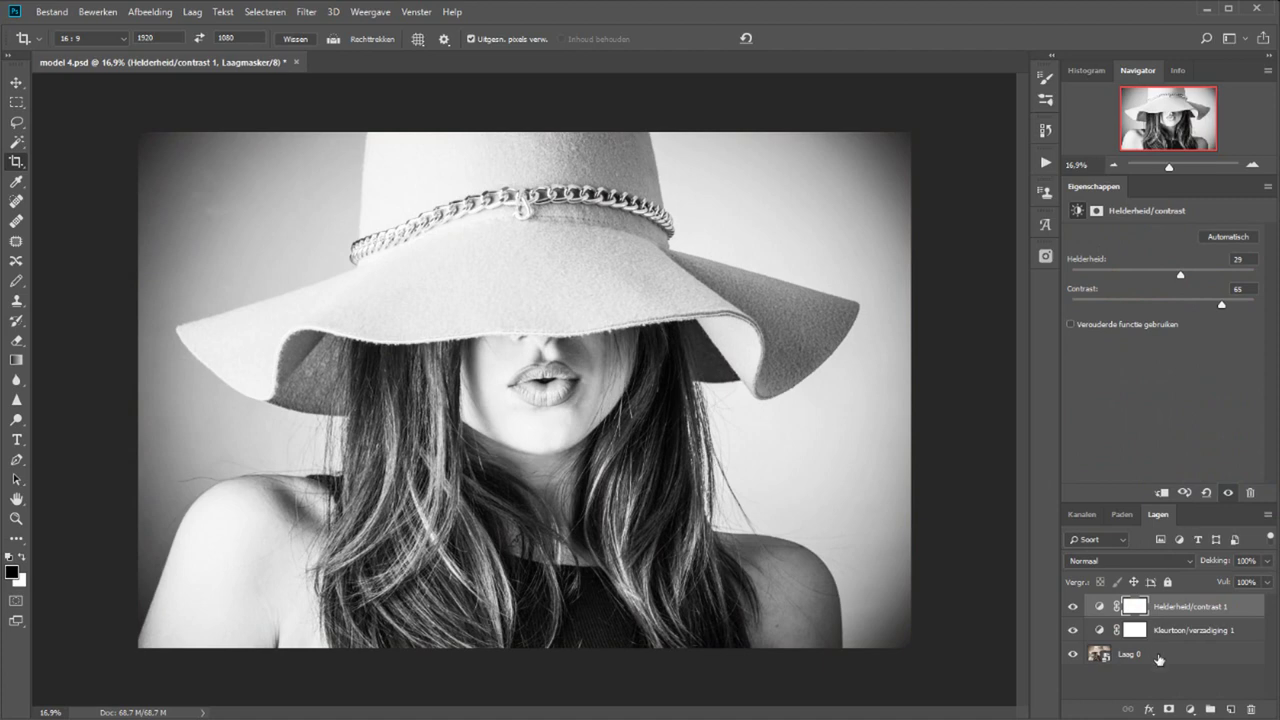
left_click(1152, 655)
left_click(304, 12)
mouse_move(330, 199)
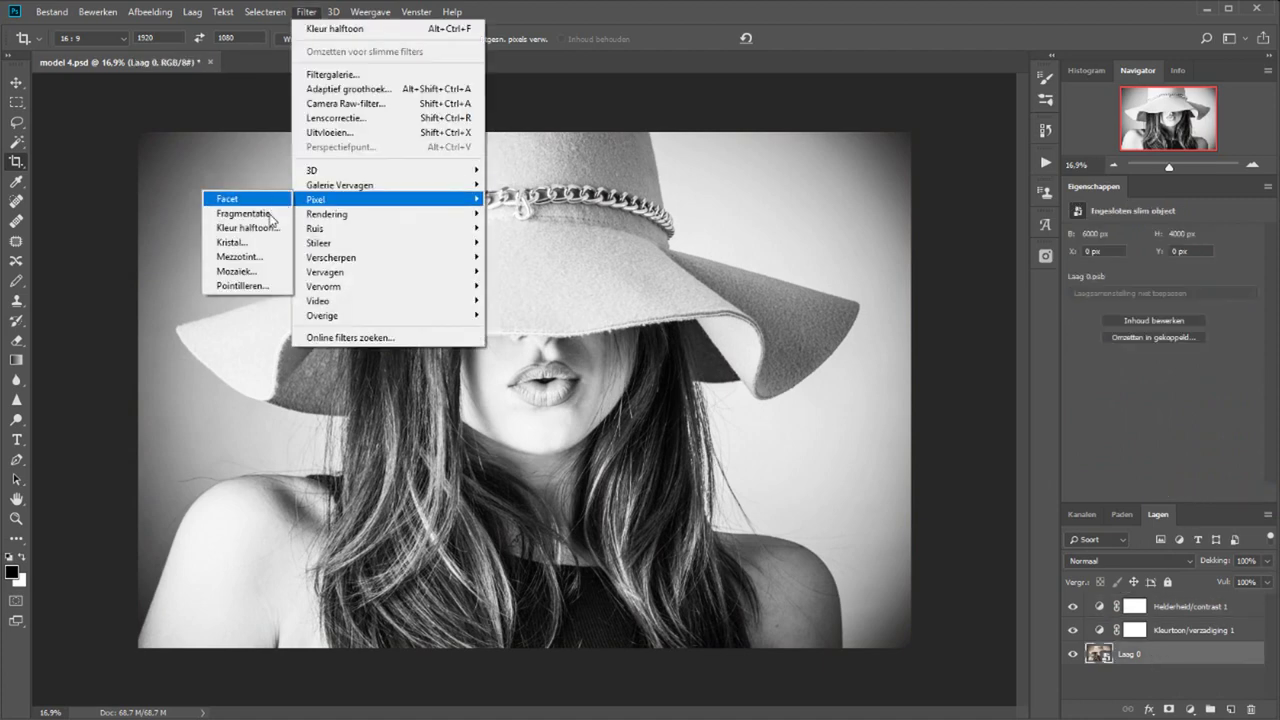
Step: Apply Kleur halftoon to Laag 0 with default settings and zoom into the mouth at 100%
left_click(245, 228)
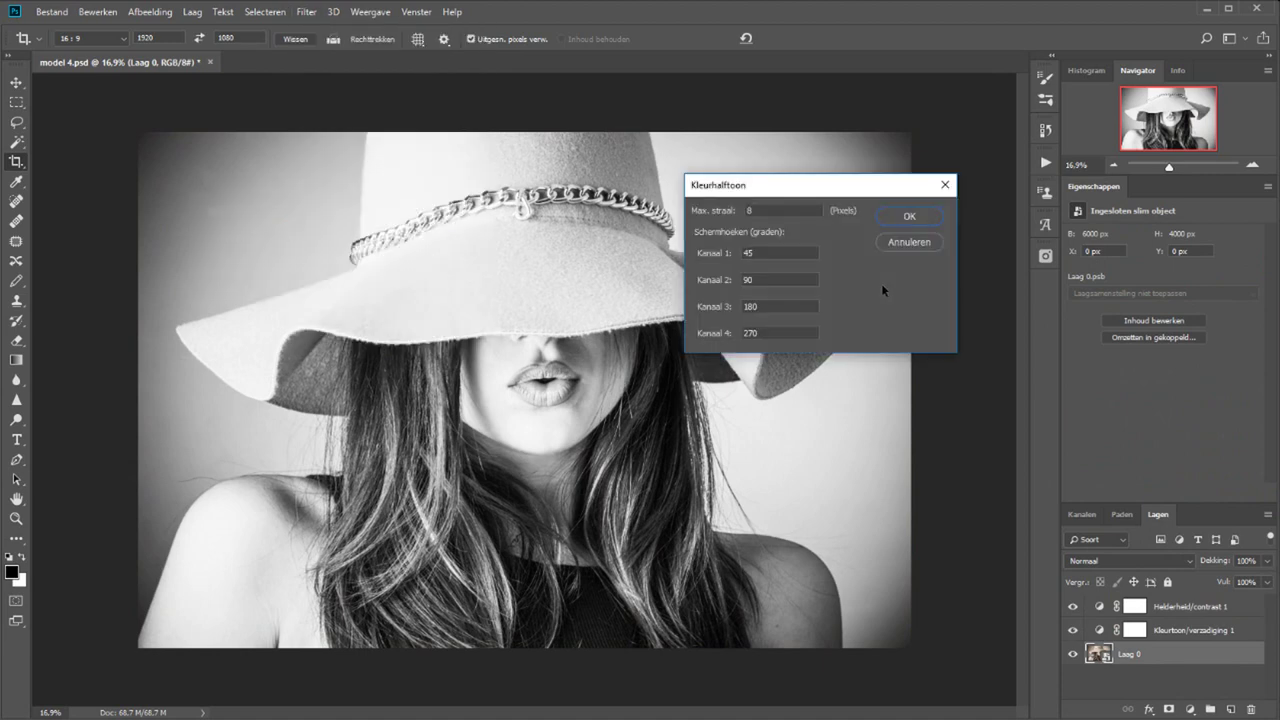
left_click(908, 216)
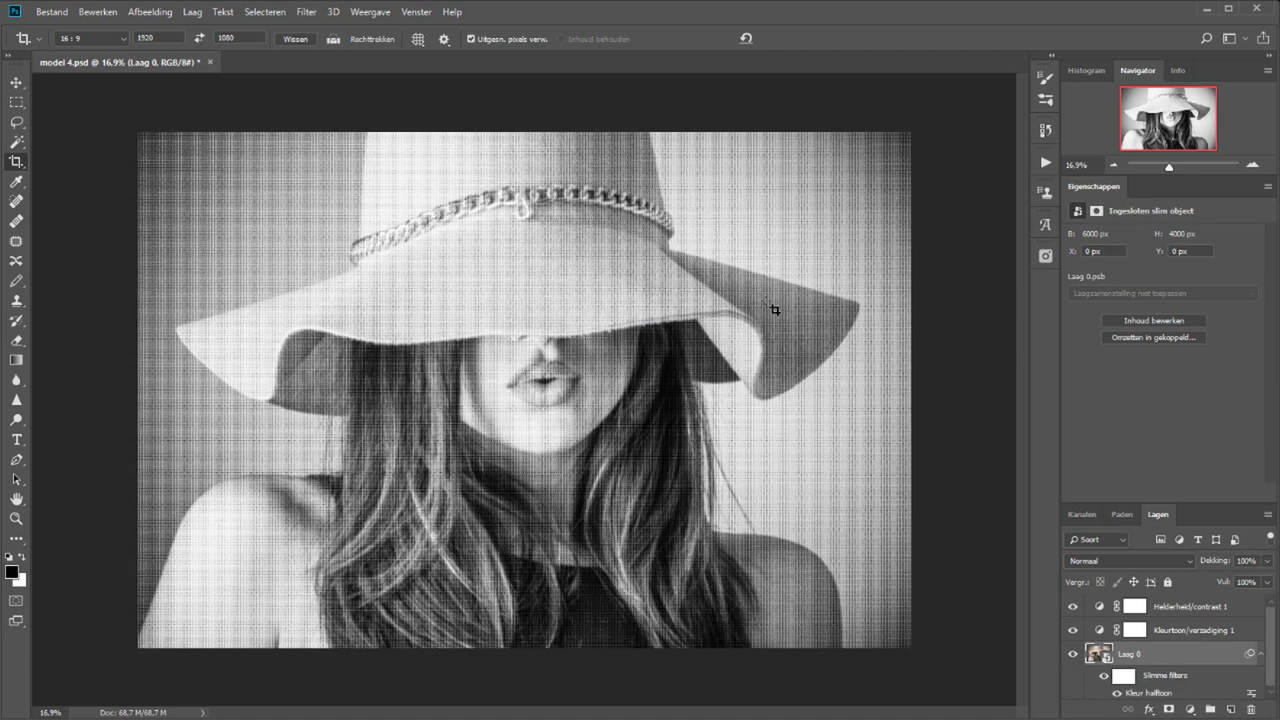
left_click(16, 518)
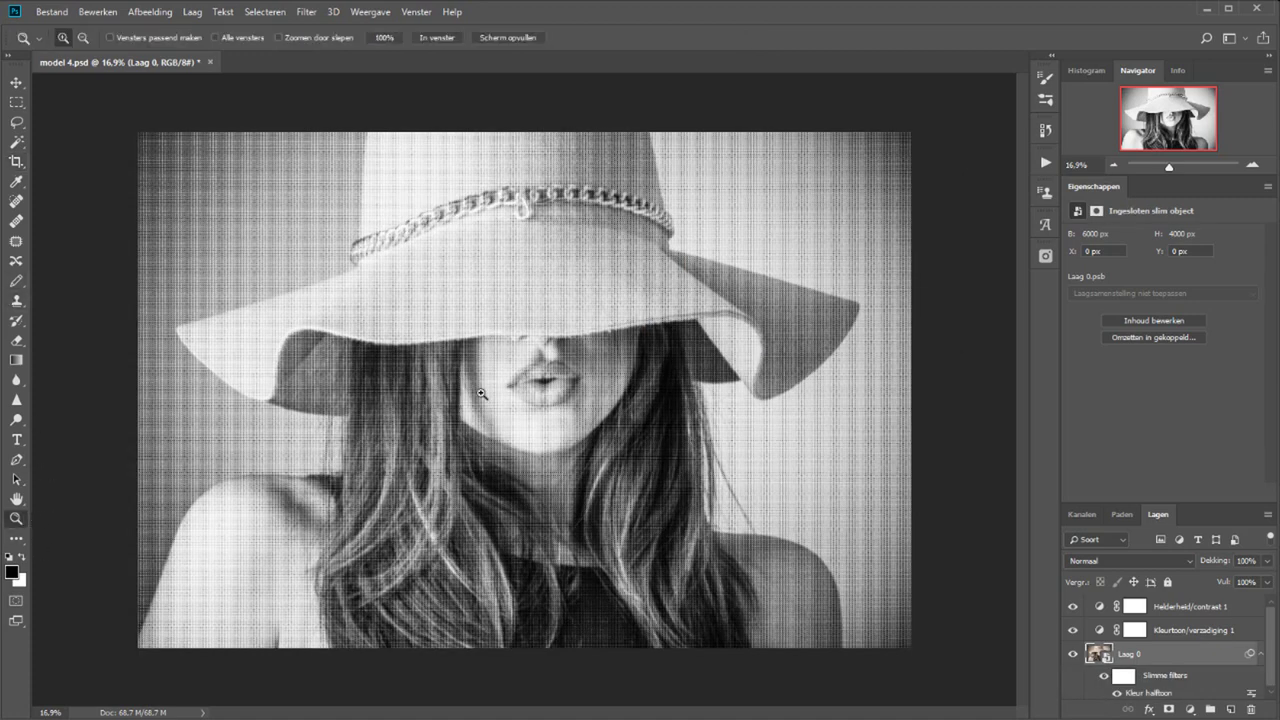
left_click_drag(495, 305, 676, 428)
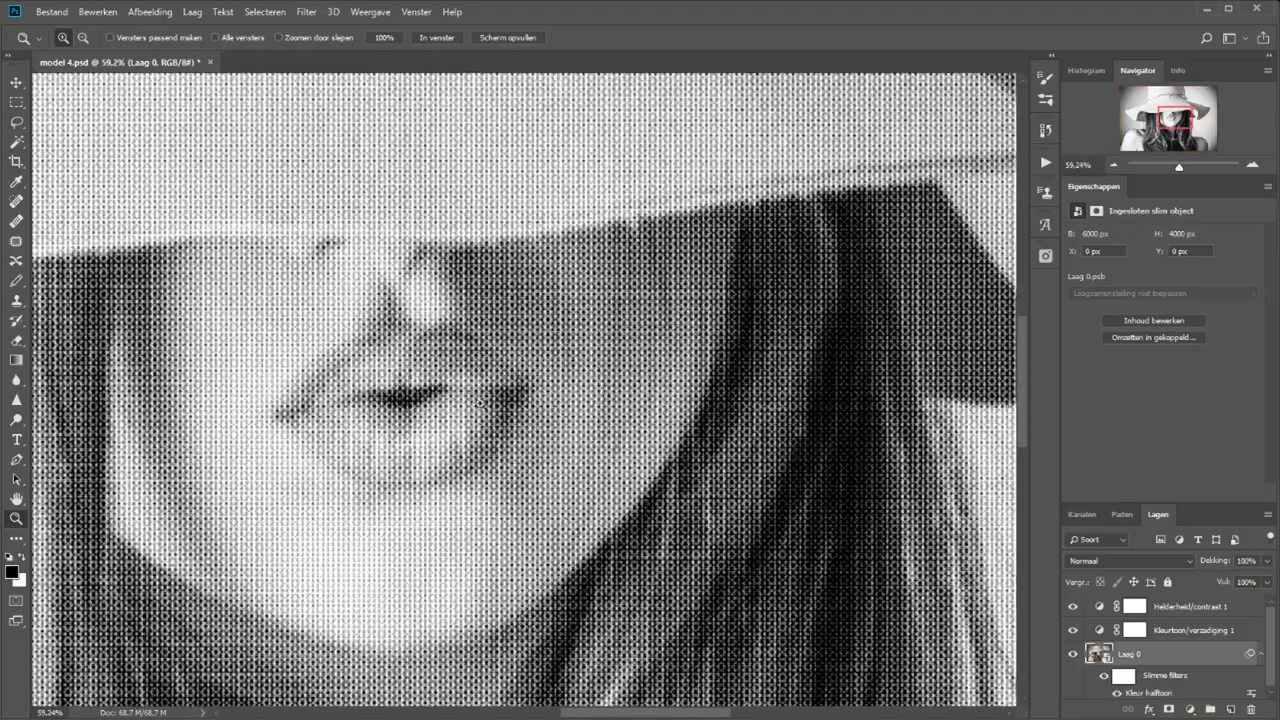
left_click(479, 402)
left_click(346, 395)
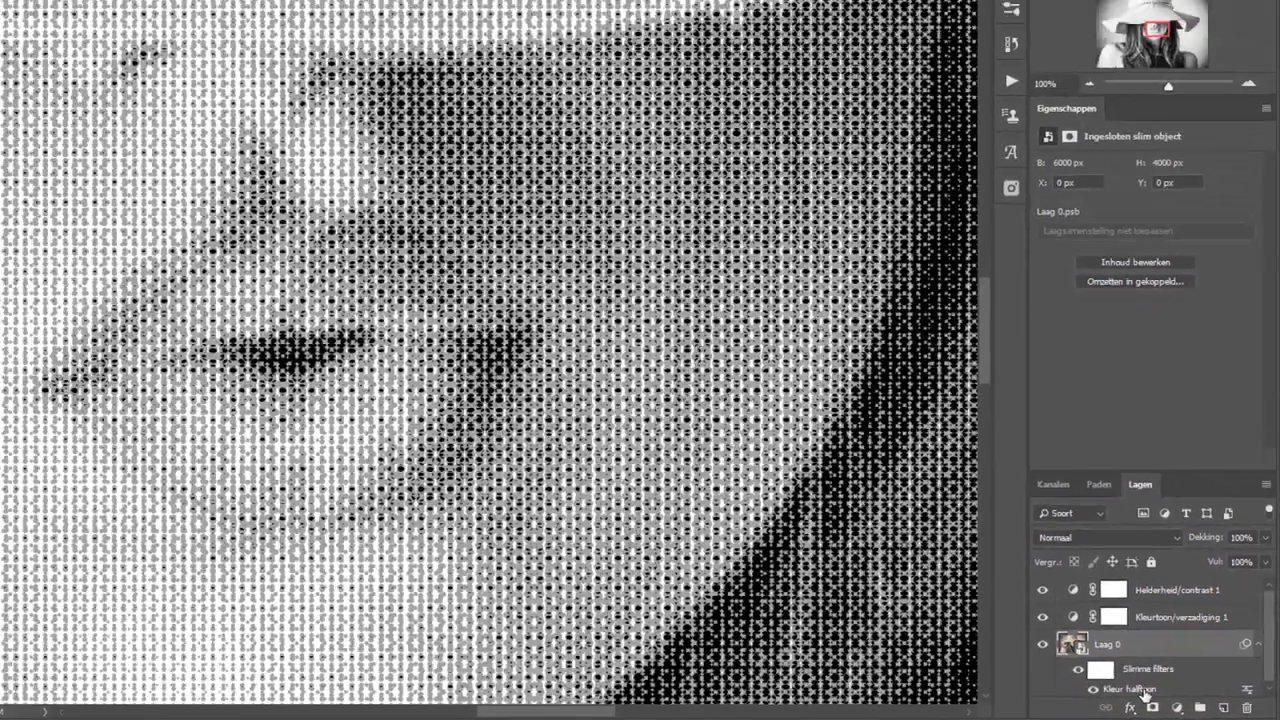
Step: Set all four Kleur halftoon channel angles to 0 and apply the filter
double_click(1135, 692)
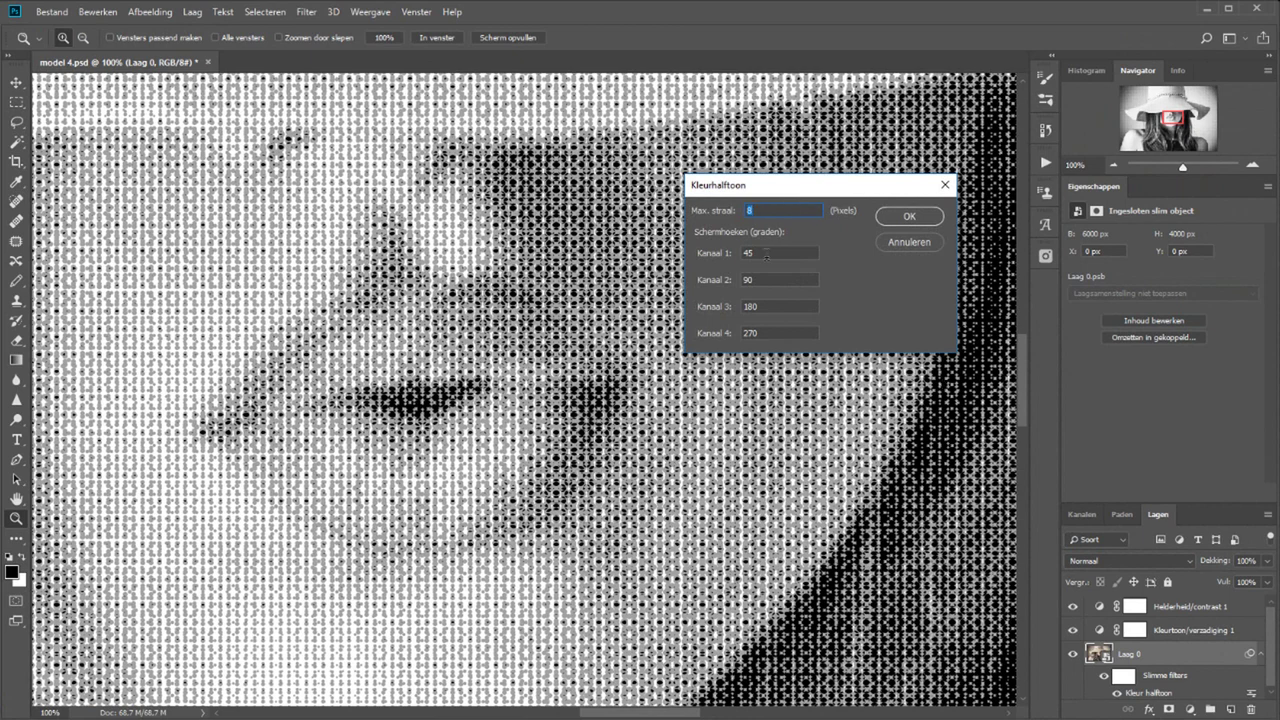
double_click(766, 256)
type("0")
key("Tab")
type("0")
key("Tab")
type("0")
key("Tab")
type("0")
left_click(893, 218)
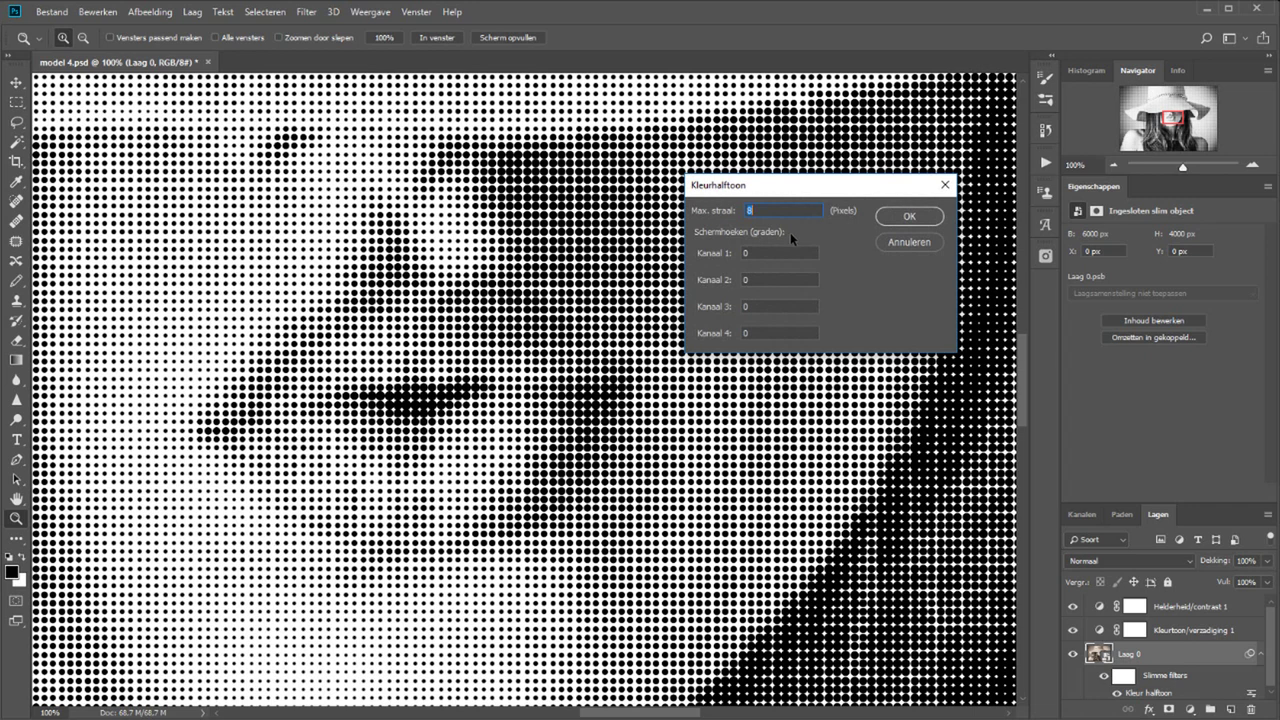
Step: Change the halftone channel angles to 45 and apply the filter
left_click(788, 253)
type("45")
key("Tab")
type("45")
left_click(908, 215)
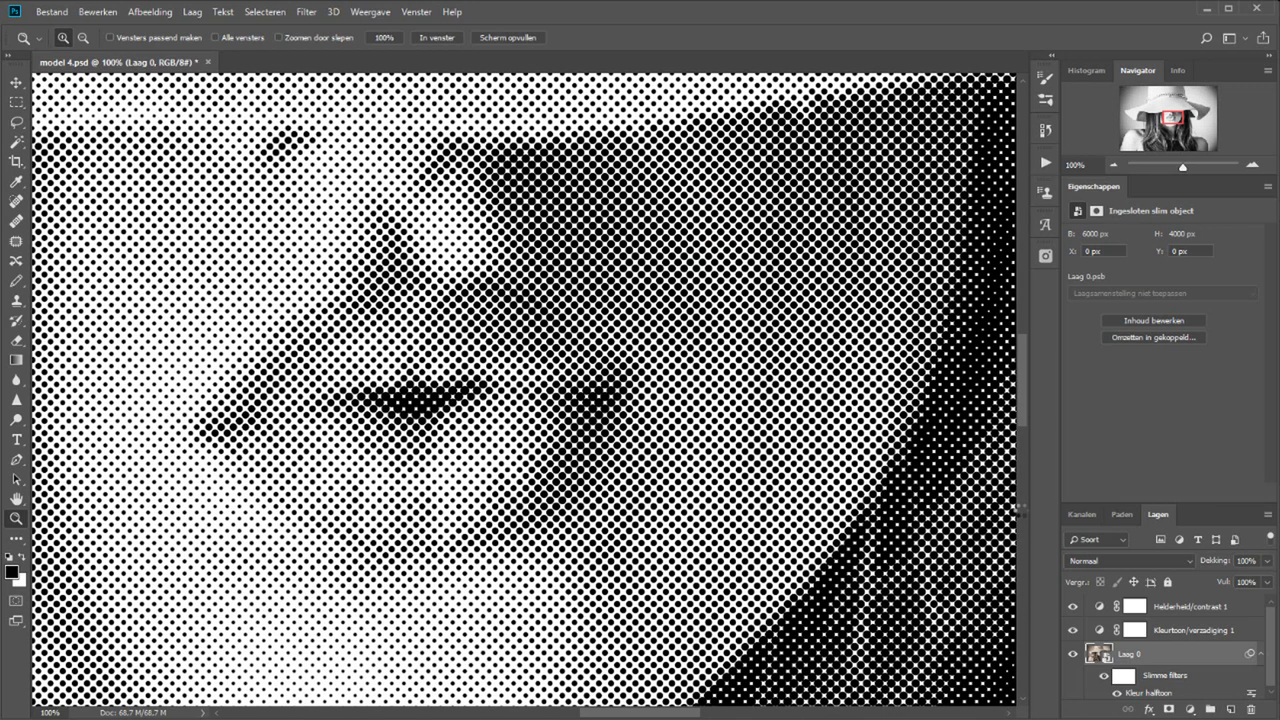
double_click(1150, 697)
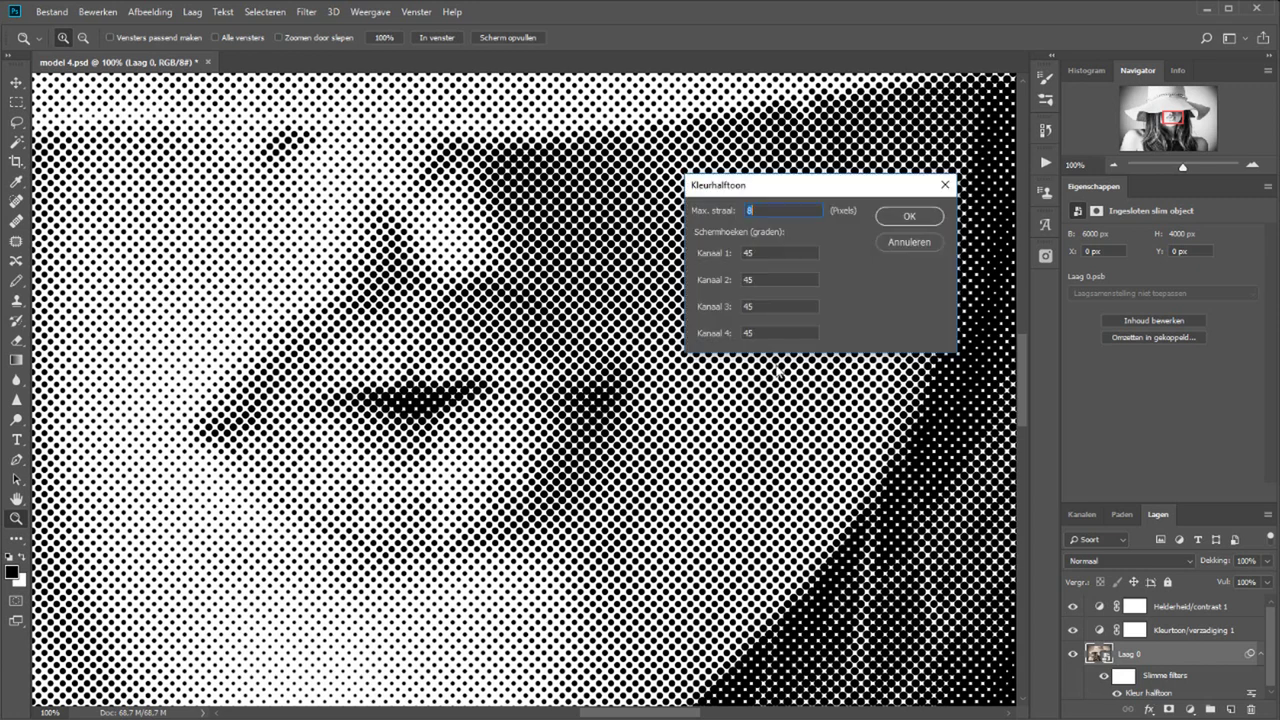
double_click(750, 254)
type("20")
key("Tab")
type("20")
key("Tab")
type("20")
key("Tab")
type("20")
left_click(888, 224)
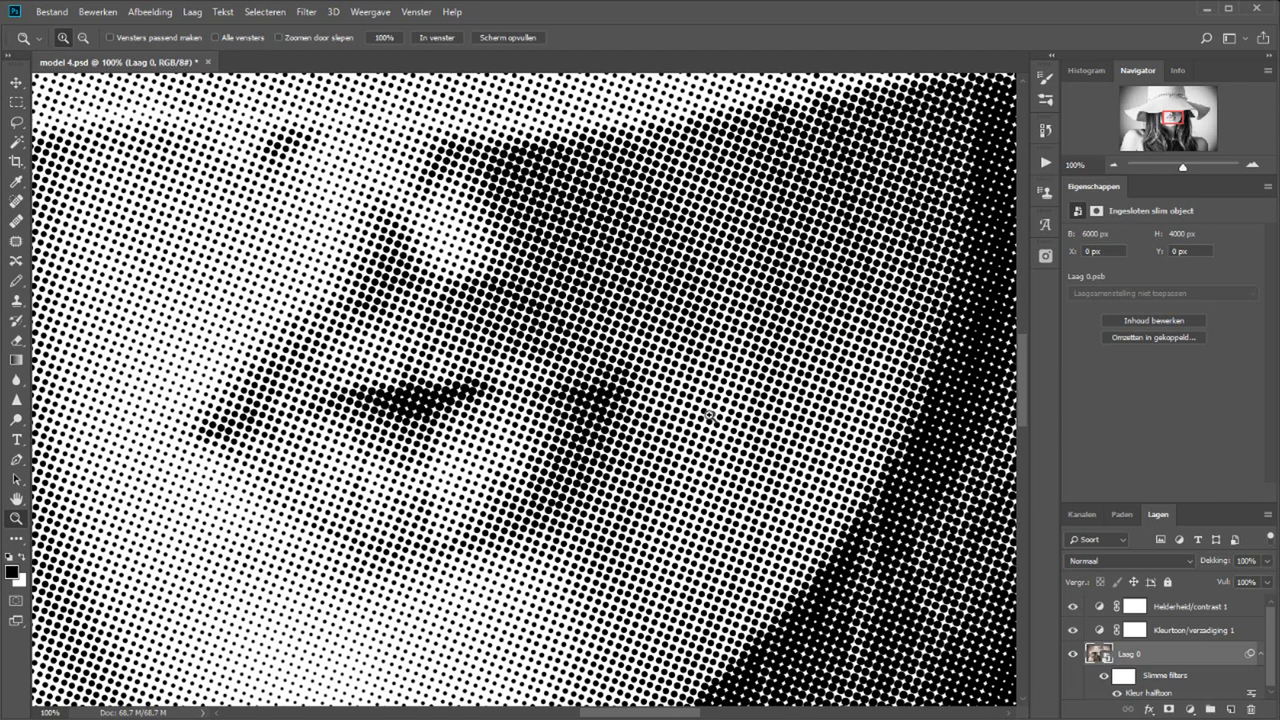
left_click(437, 37)
left_click_drag(301, 144, 766, 430)
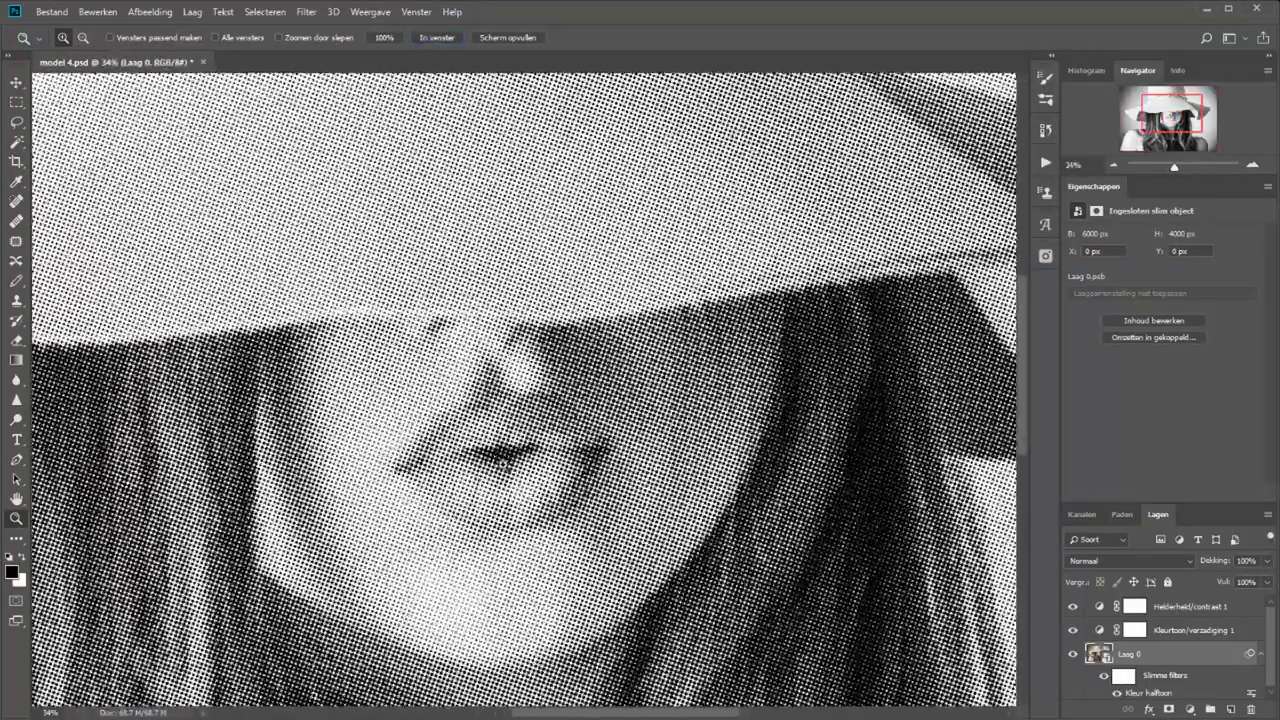
left_click(502, 461)
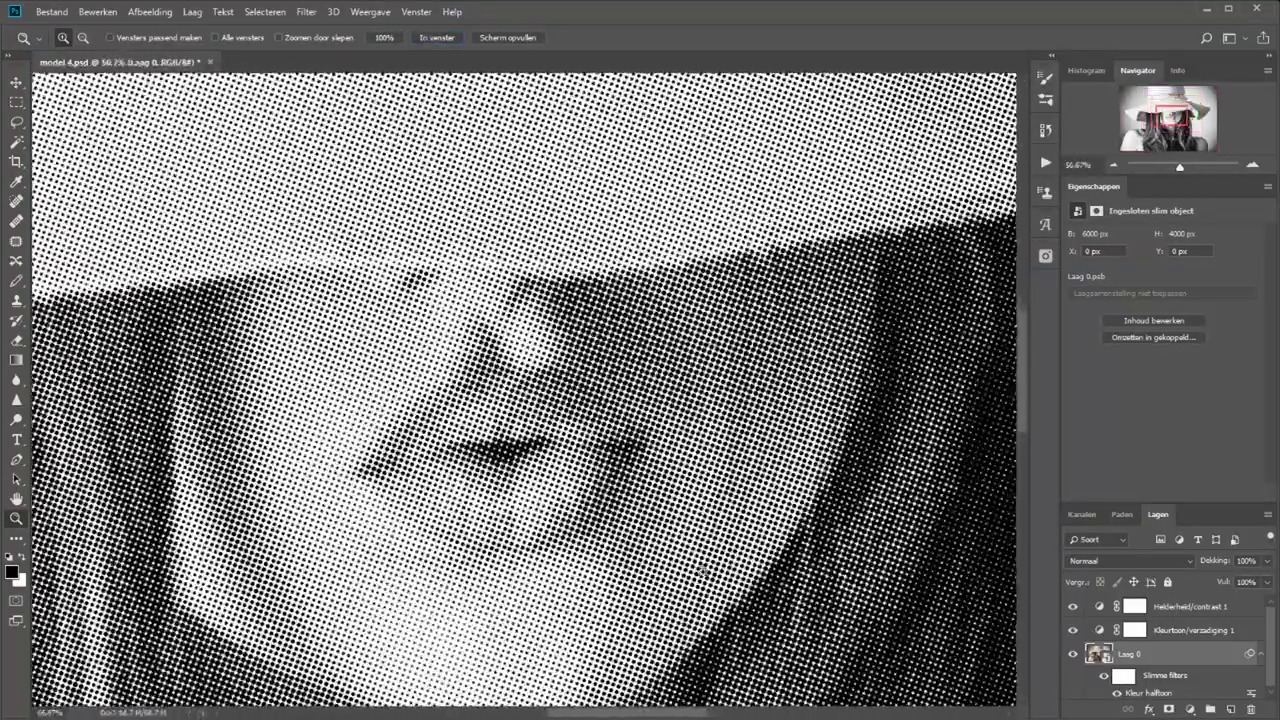
left_click(502, 461)
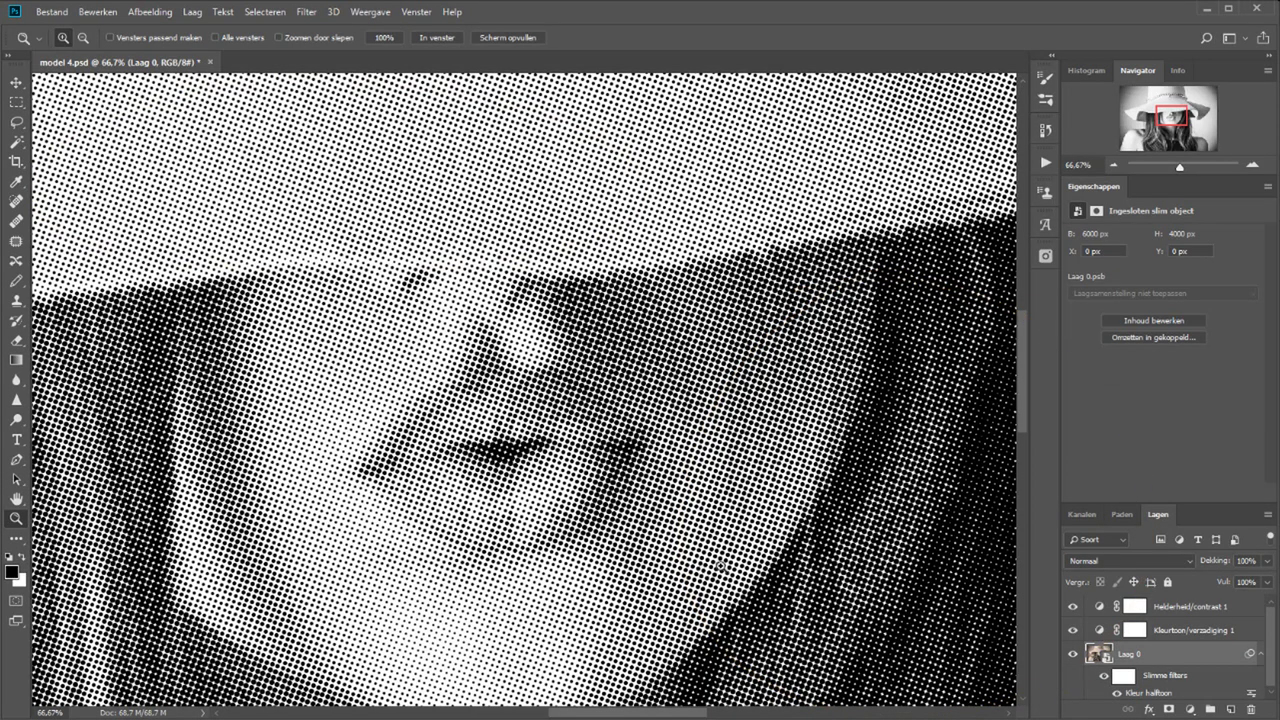
left_click(448, 38)
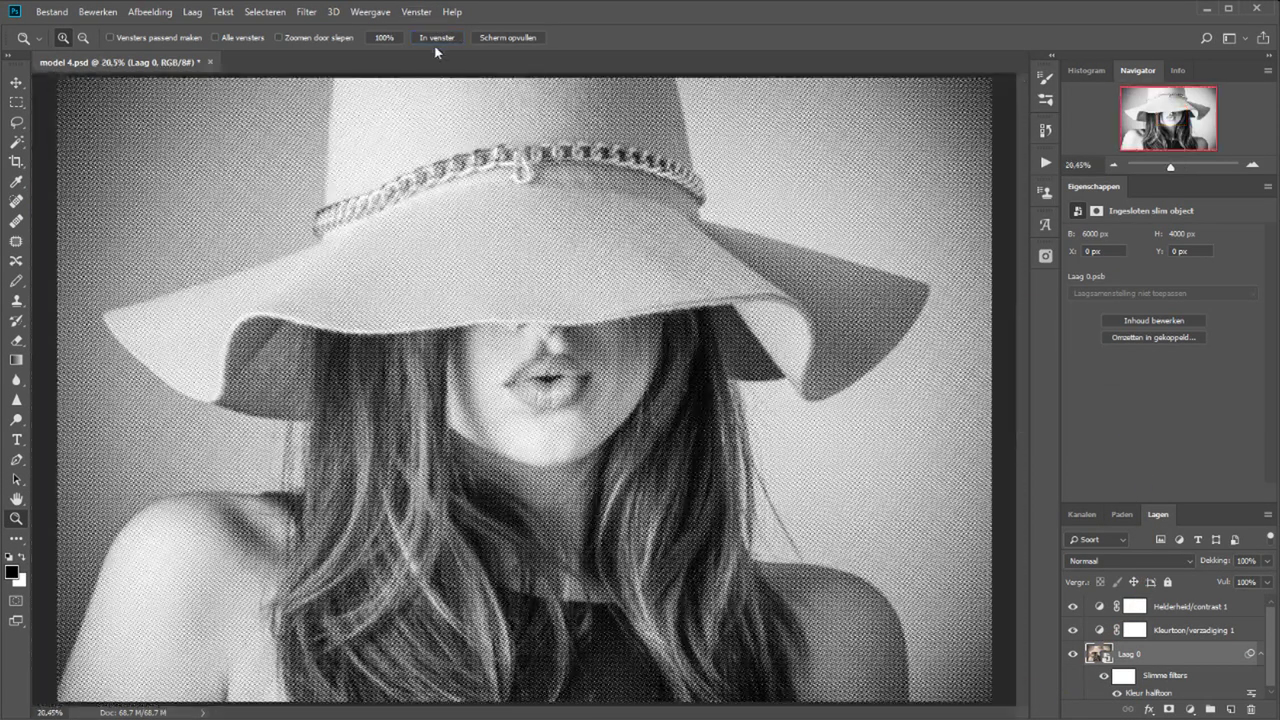
Step: Re-enter the Kleur halftoon maximum radius twice, ending at a radius of 2 pixels
double_click(1199, 696)
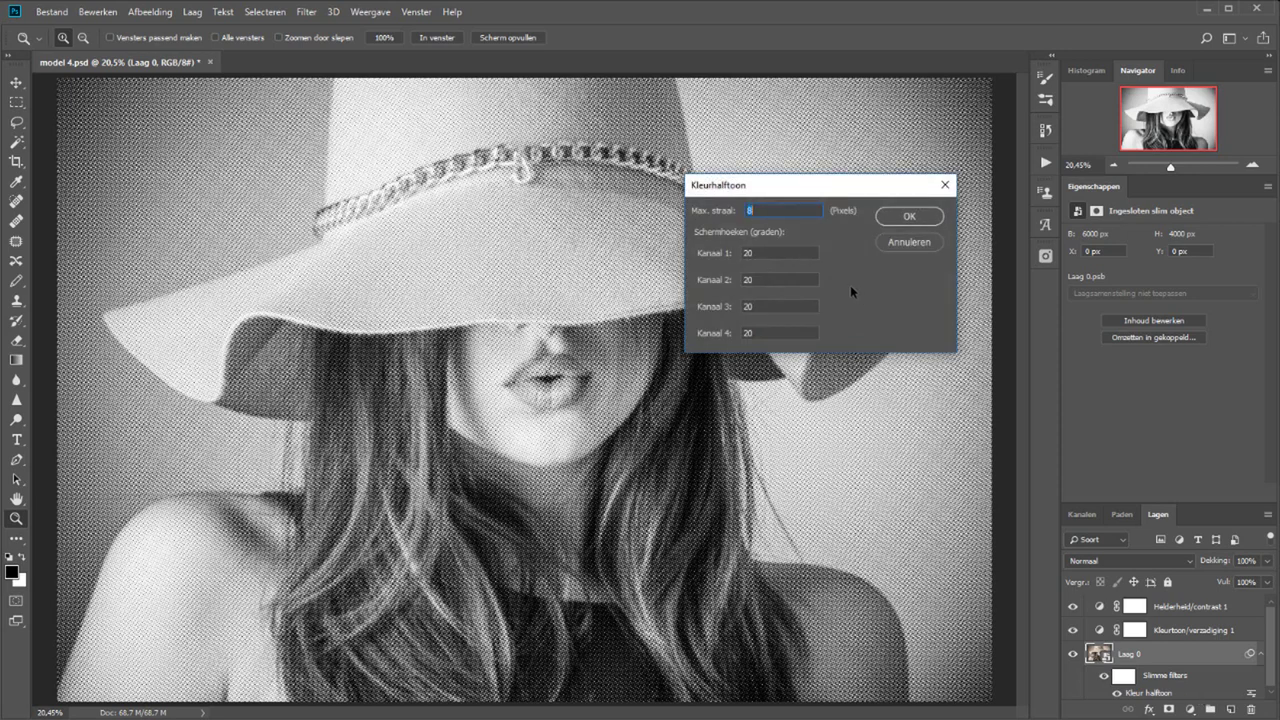
type("20")
key("Return")
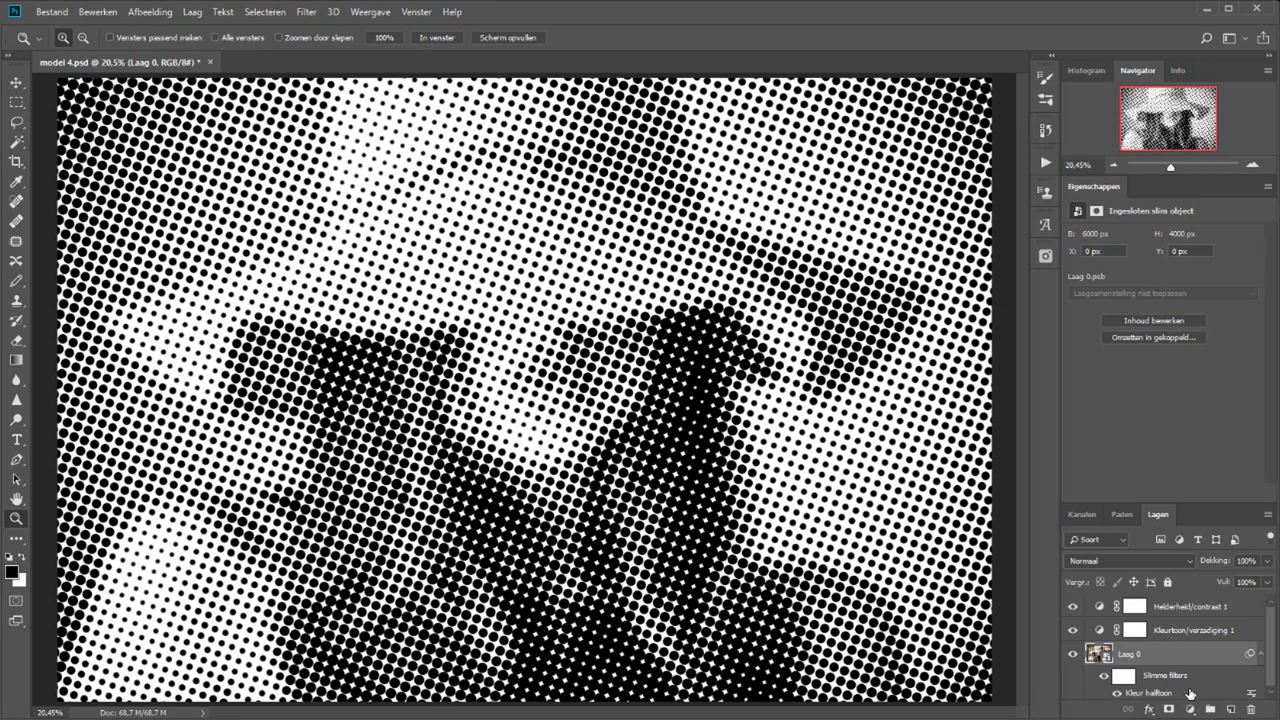
double_click(1189, 693)
type("20")
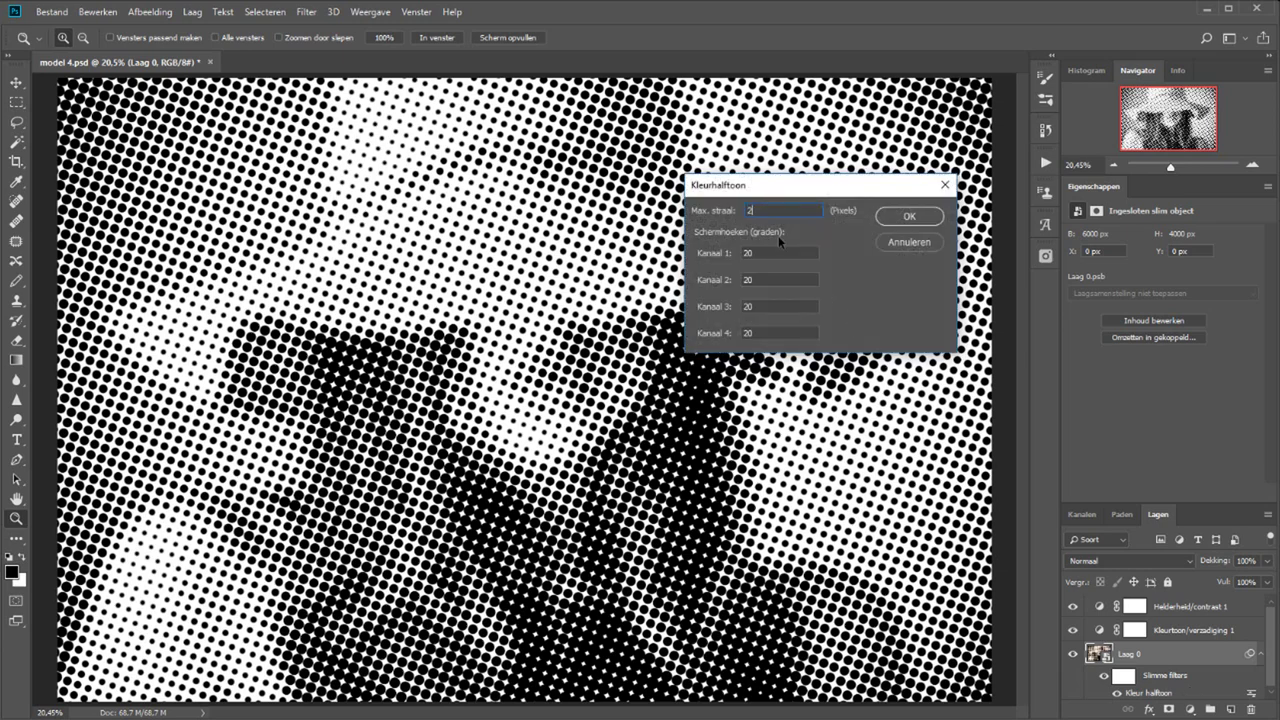
key("Return")
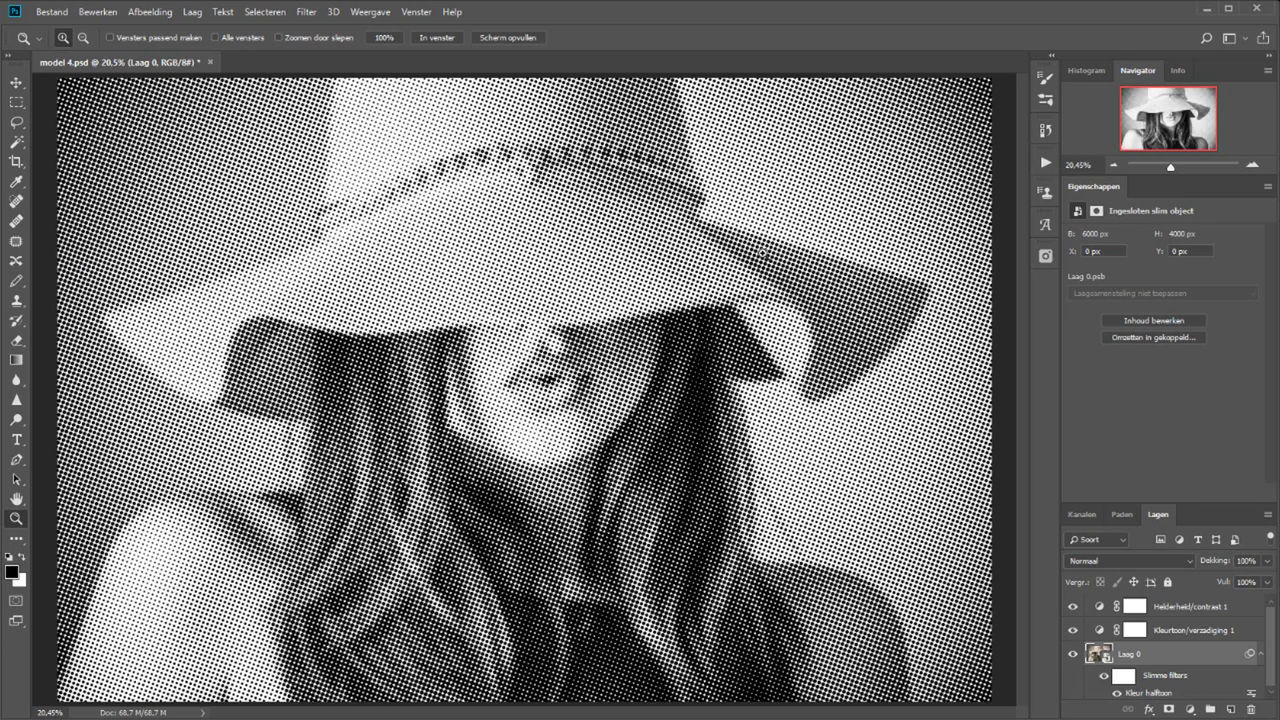
Step: Zoom in on the face, fit the image in view, and select the Brightness/Contrast layer
left_click(548, 352)
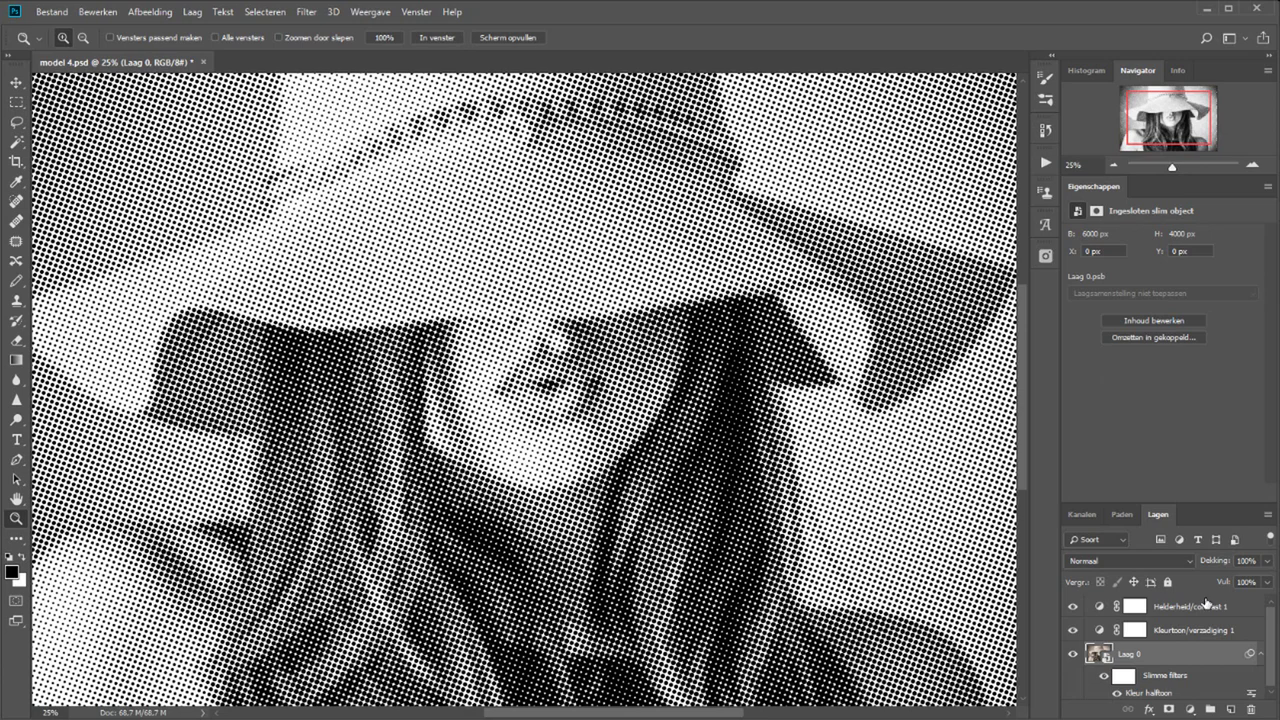
left_click(435, 38)
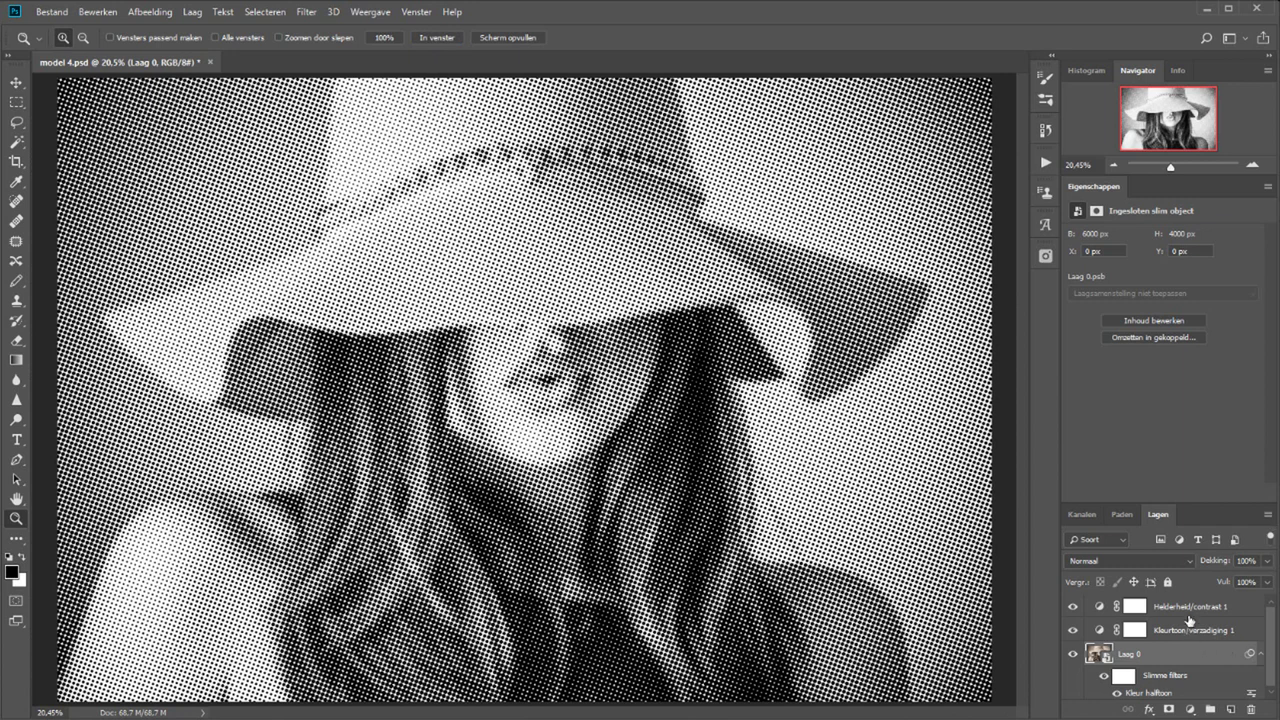
left_click(1190, 607)
left_click(1192, 712)
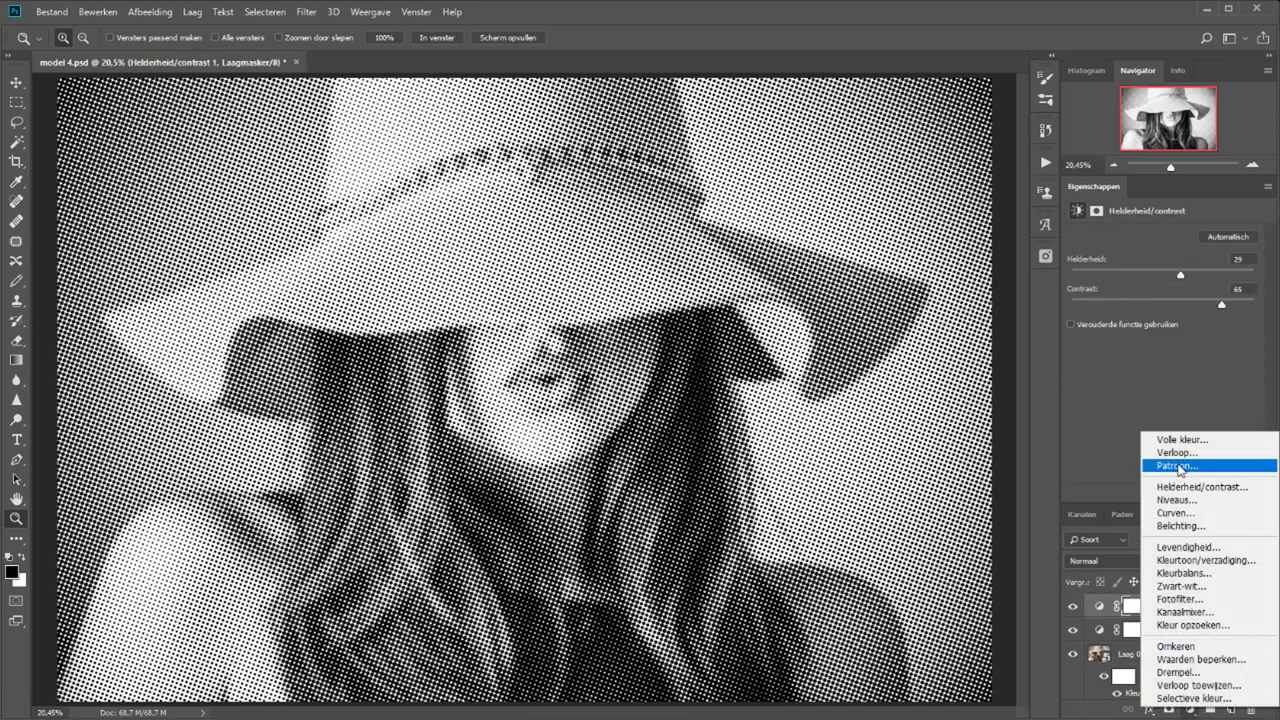
Step: Add a Gradient fill layer using the Copper preset at a diagonal angle
left_click(1180, 450)
left_click(636, 192)
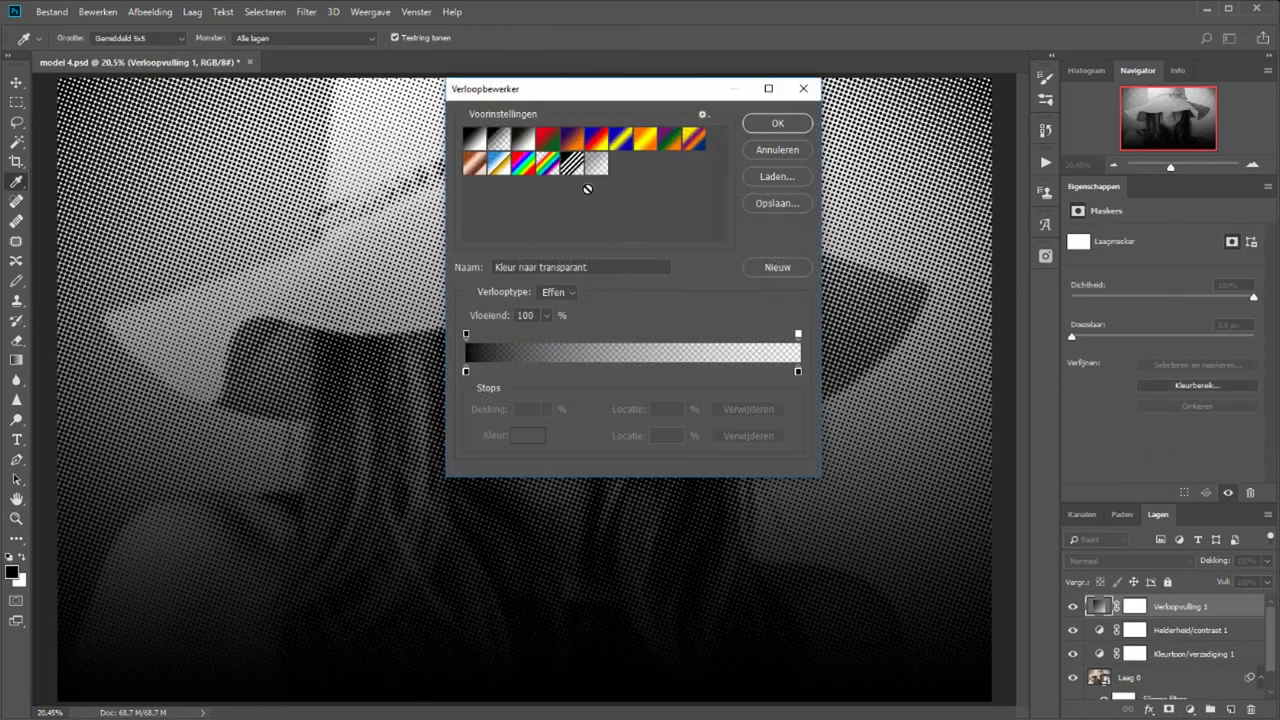
left_click(476, 164)
left_click(777, 123)
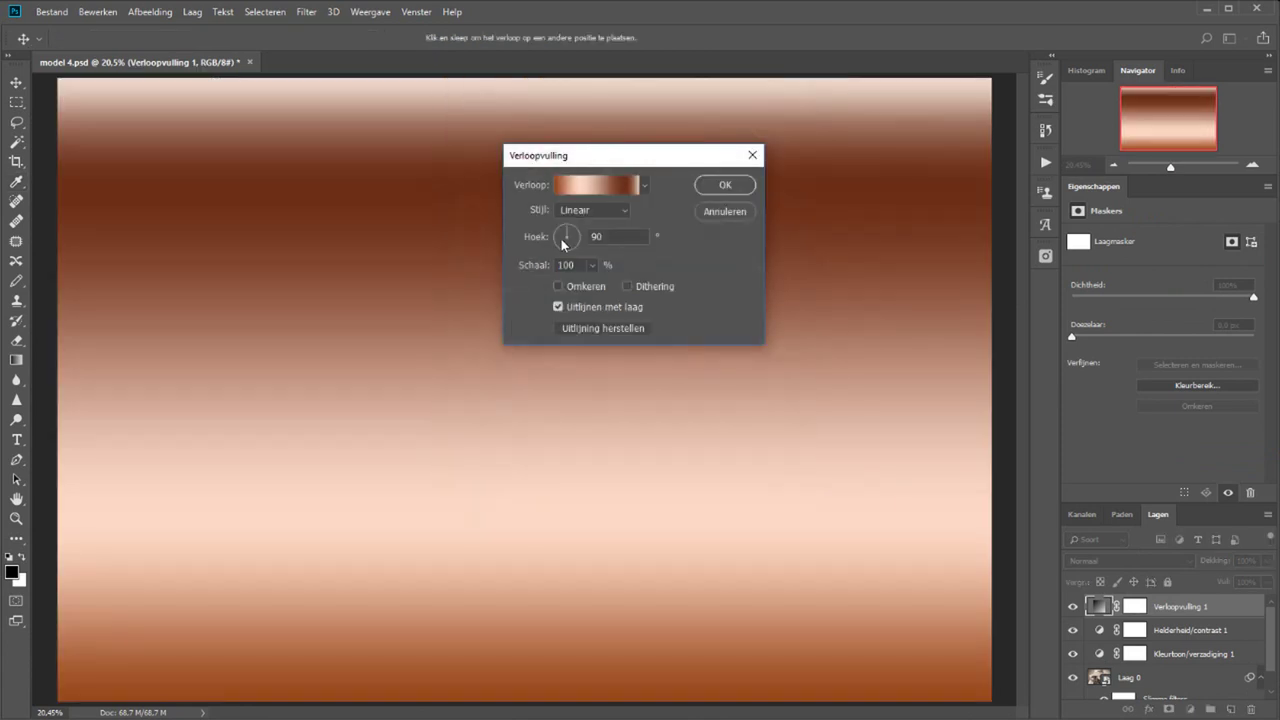
left_click_drag(562, 246, 557, 234)
left_click(725, 185)
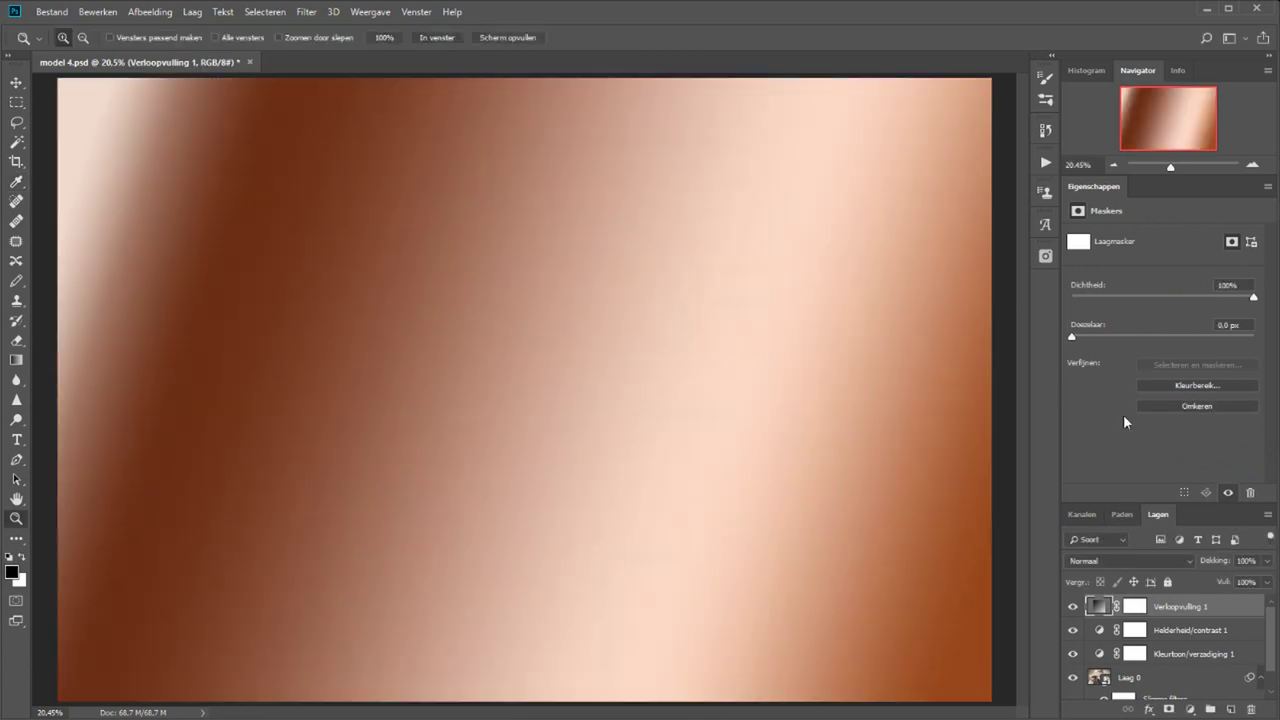
Step: Blend the gradient layer in Vermenigvuldigen at 40% opacity and zoom in to check the tint
left_click(1105, 560)
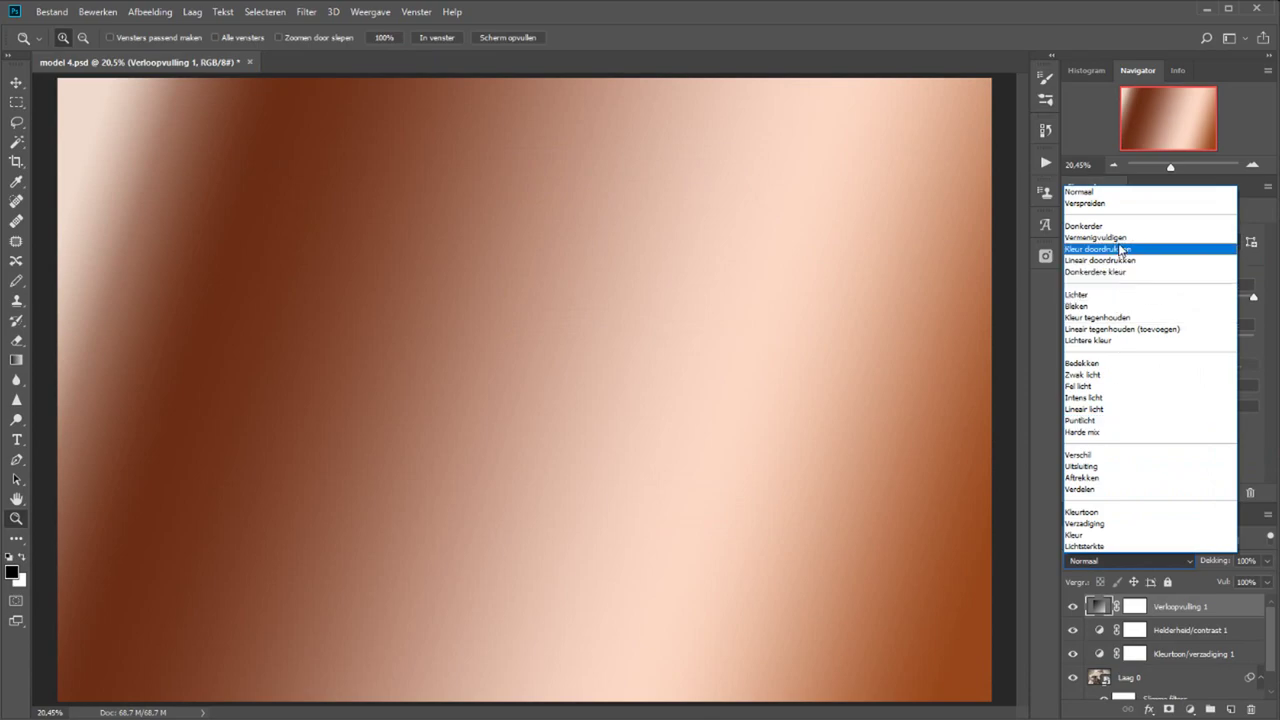
left_click(1105, 249)
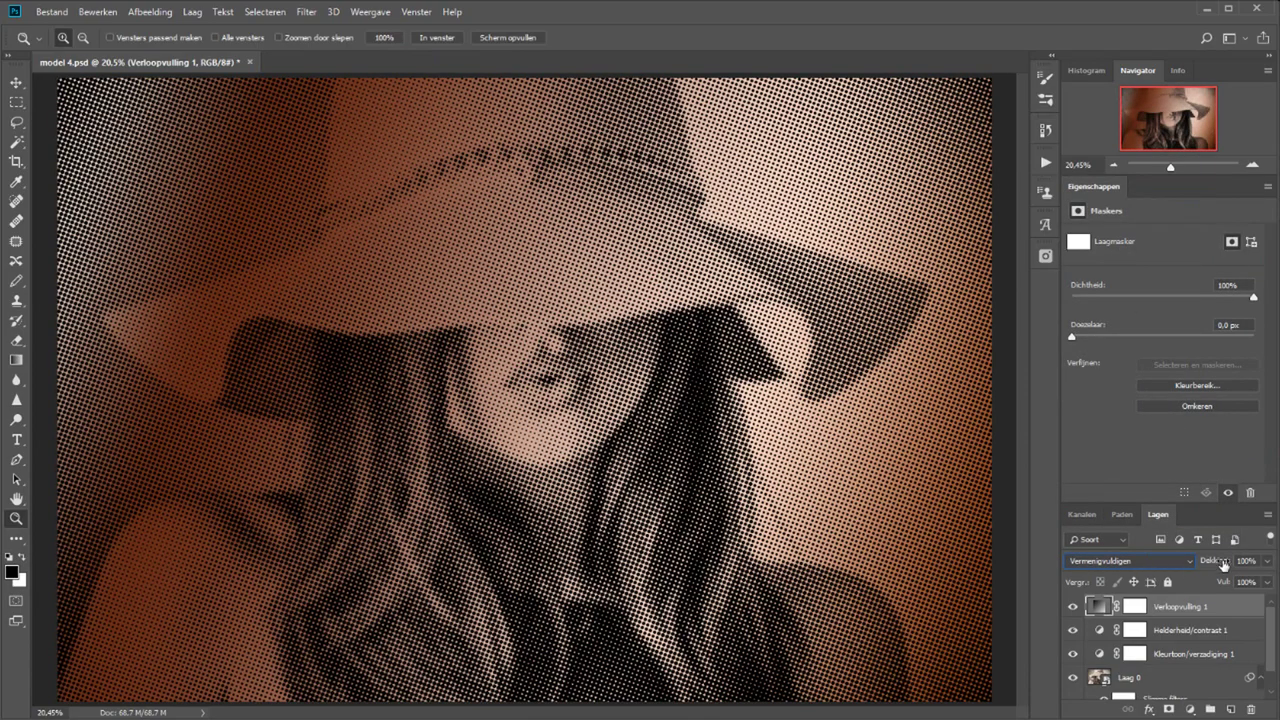
left_click_drag(1222, 561, 1180, 560)
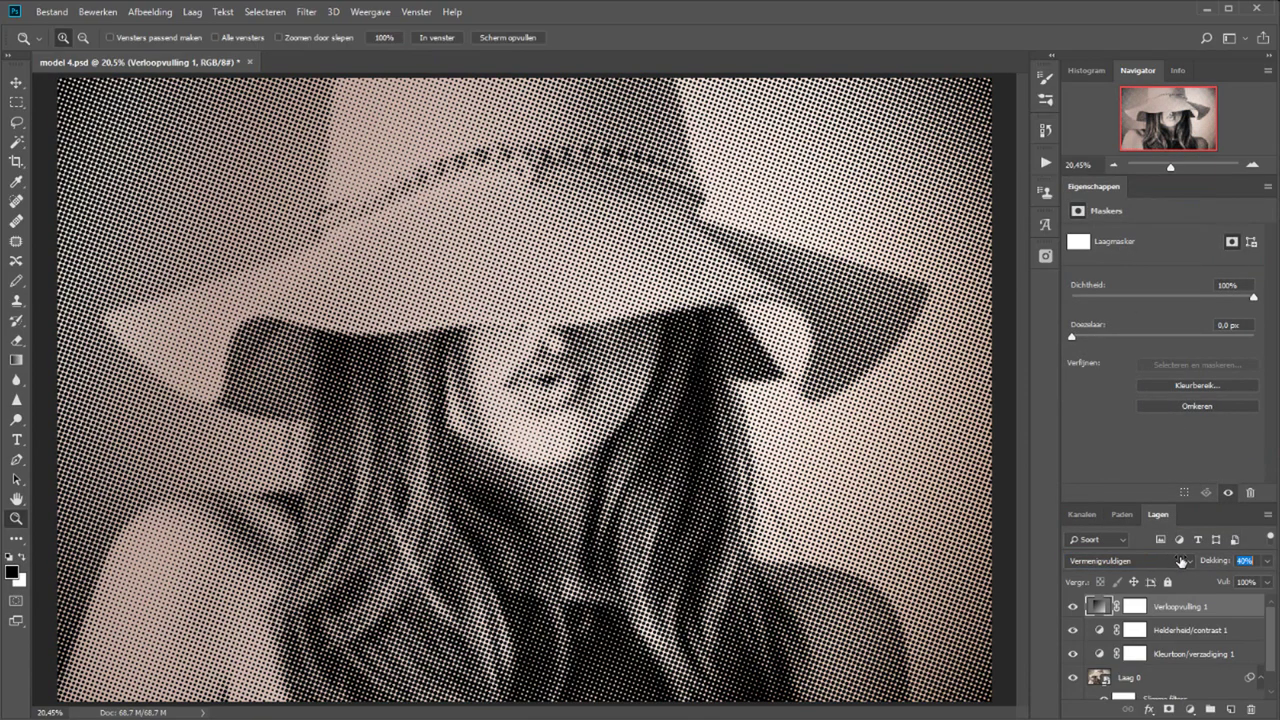
left_click(524, 360)
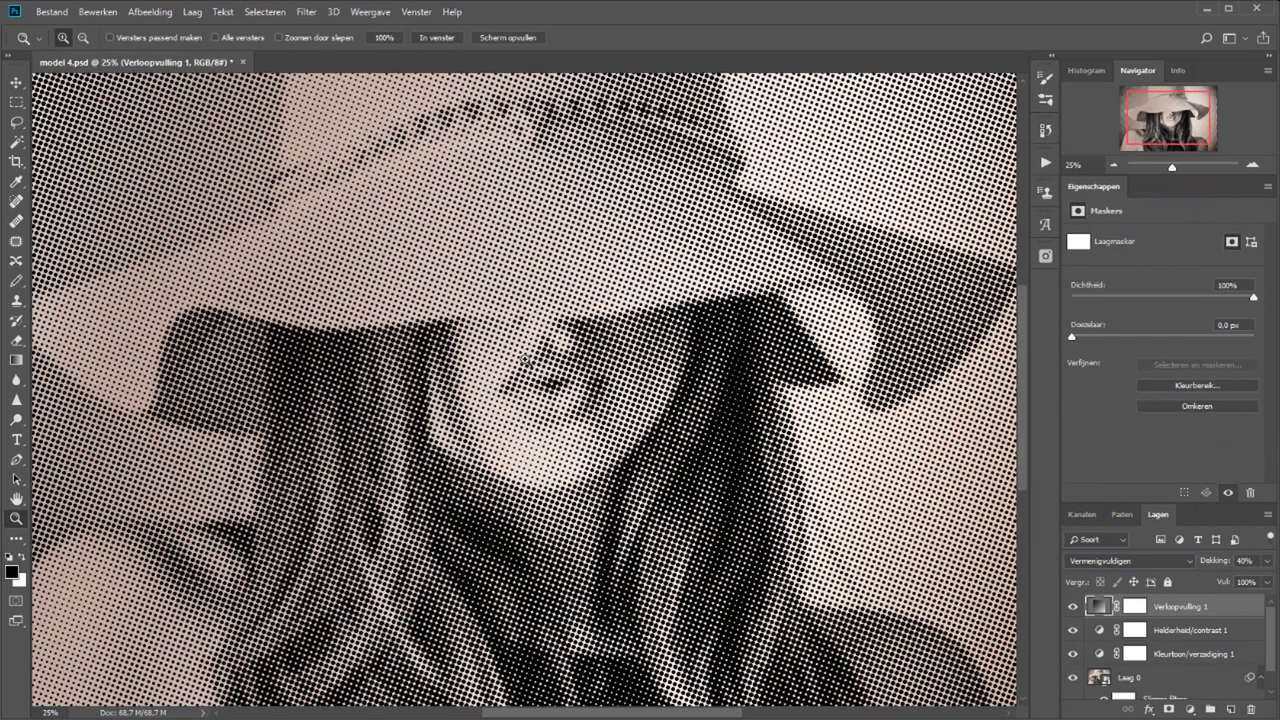